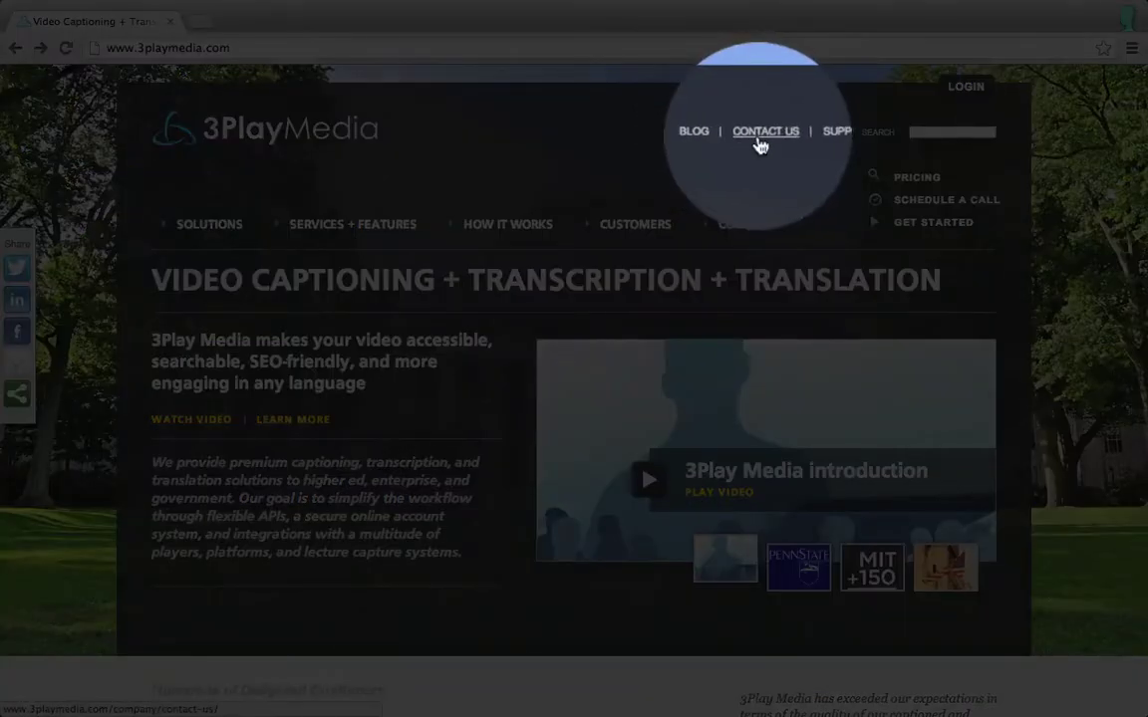
- Open the Contact Us form and start entering the tourism company's account request details
click(759, 145)
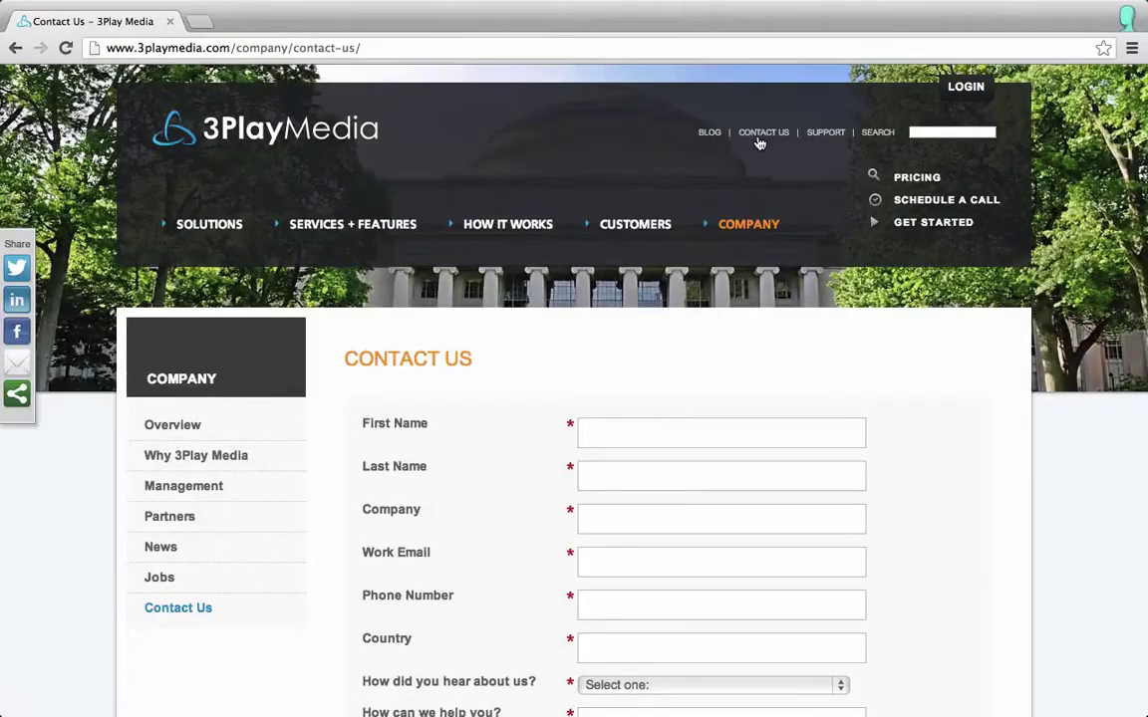
scroll(760, 144, down, 2)
scroll(759, 144, down, 2)
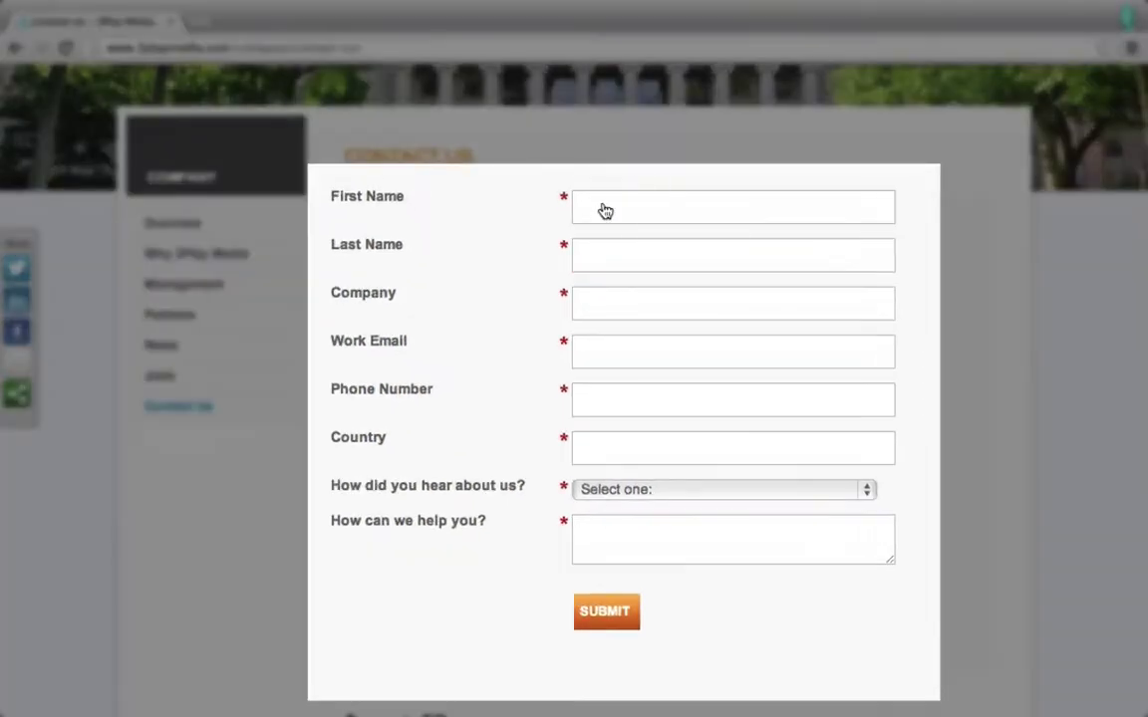
click(606, 231)
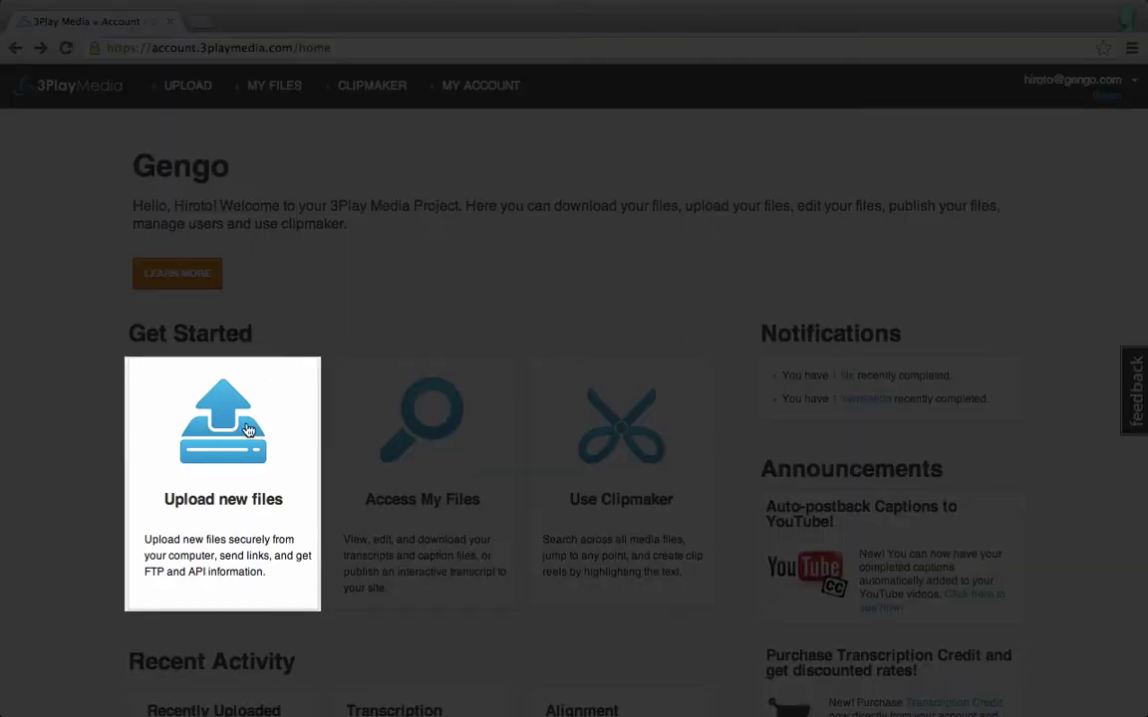
- Direct-upload Seattle.mov, then select the Seattle file in My Files
click(249, 429)
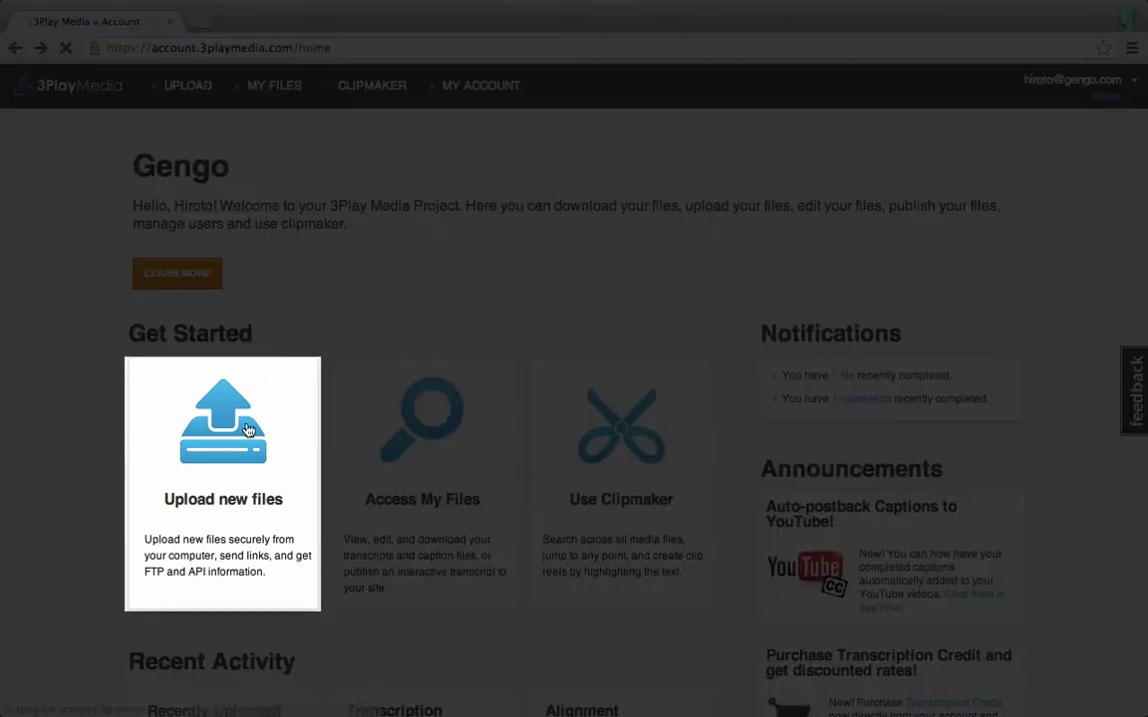
mouse_move(187, 86)
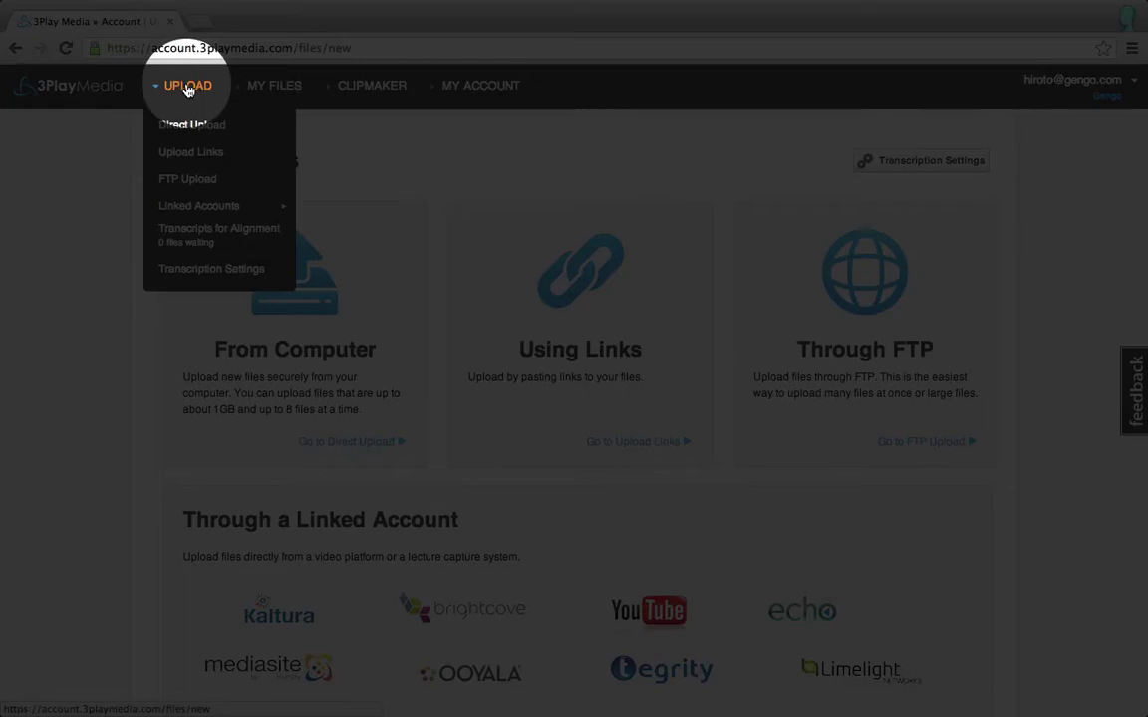
click(189, 131)
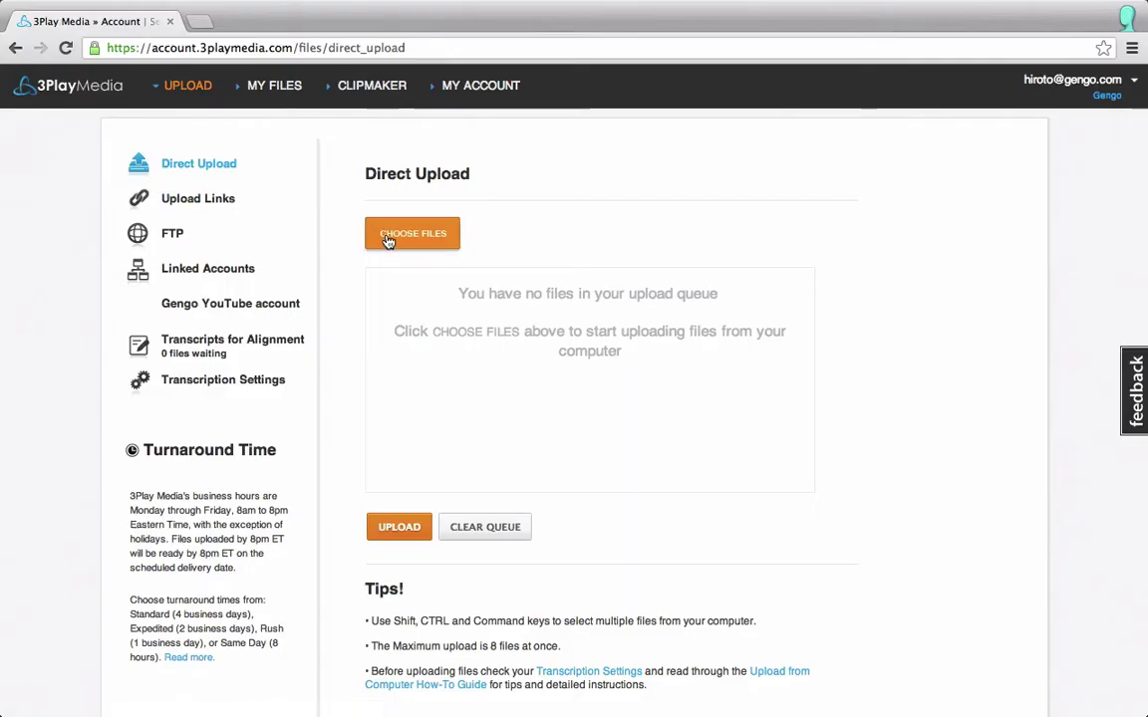
click(383, 231)
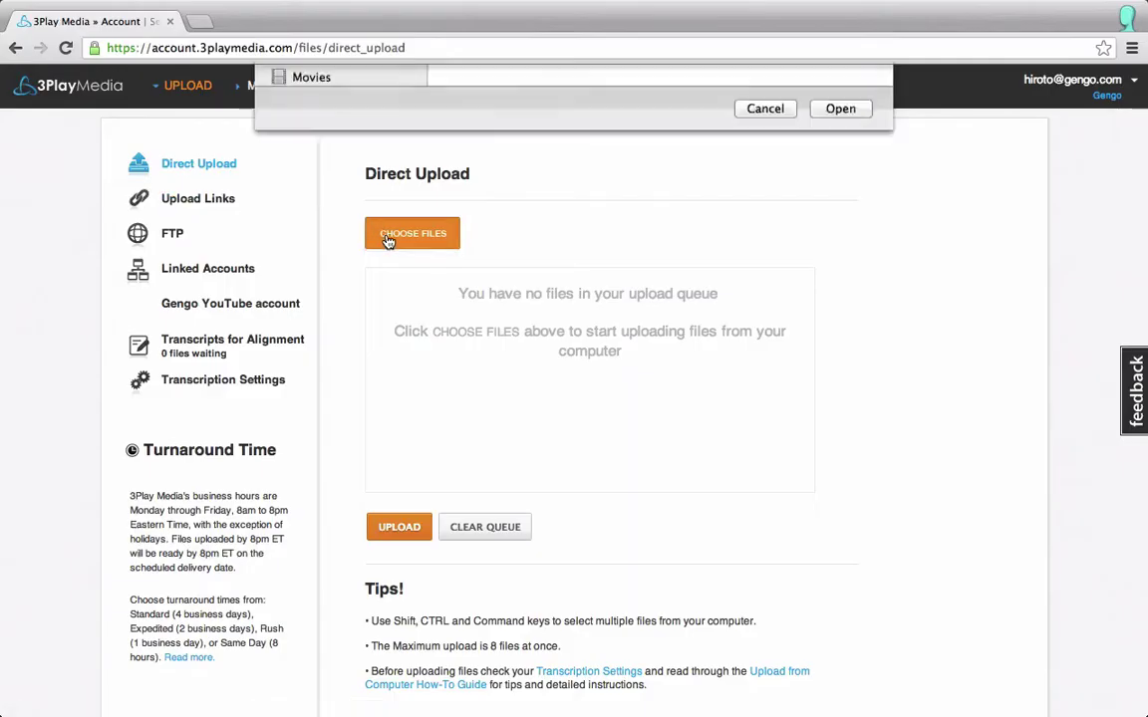
click(842, 425)
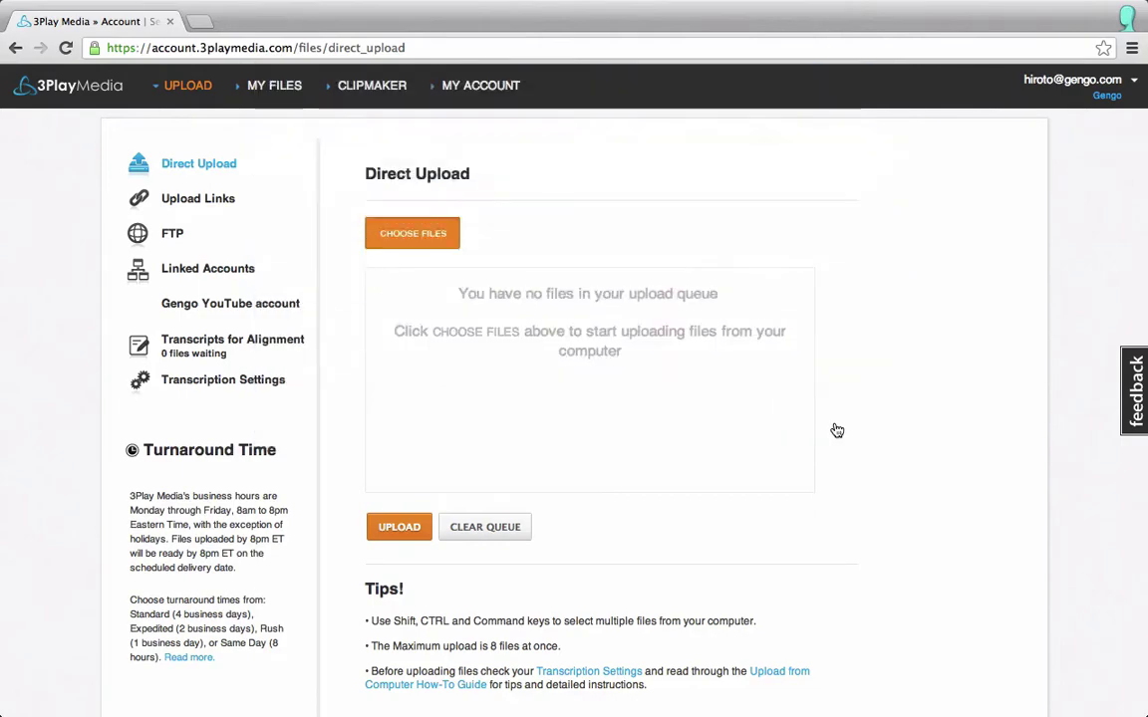
click(422, 531)
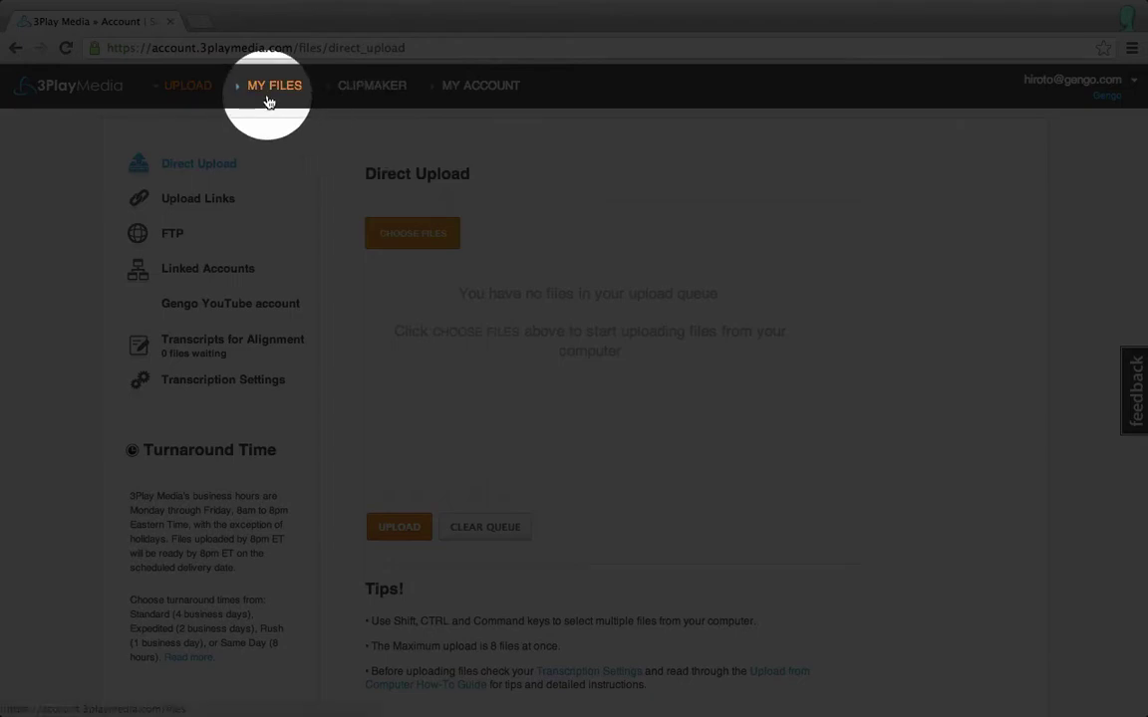
click(268, 89)
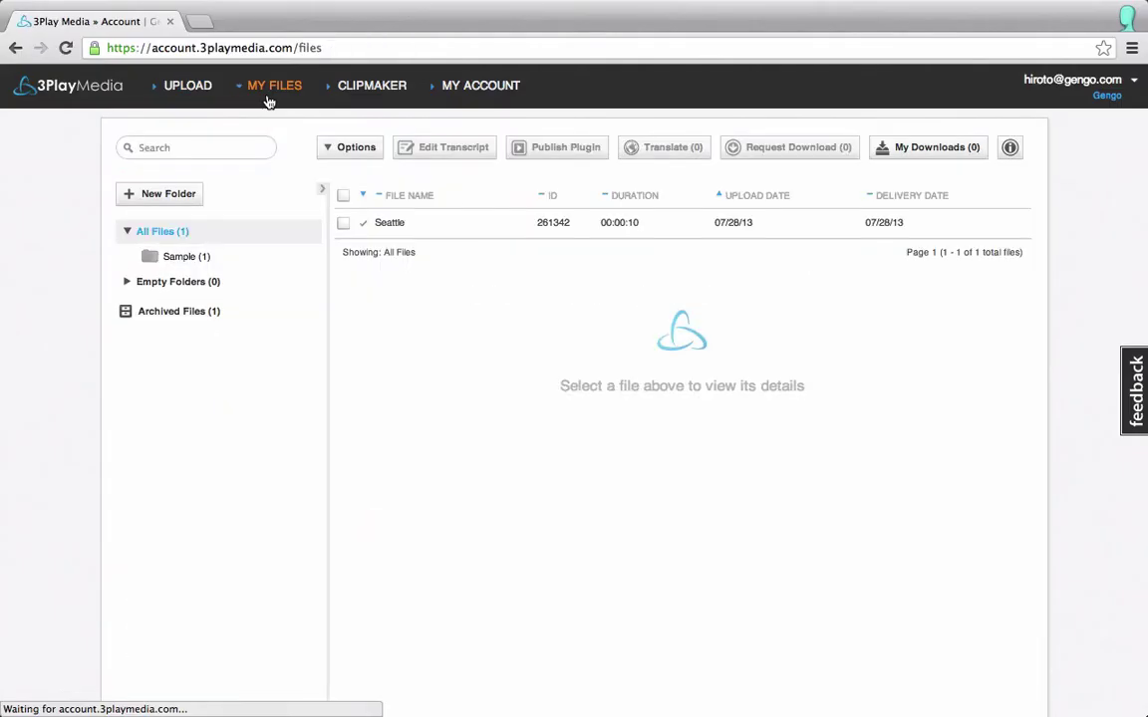
click(468, 225)
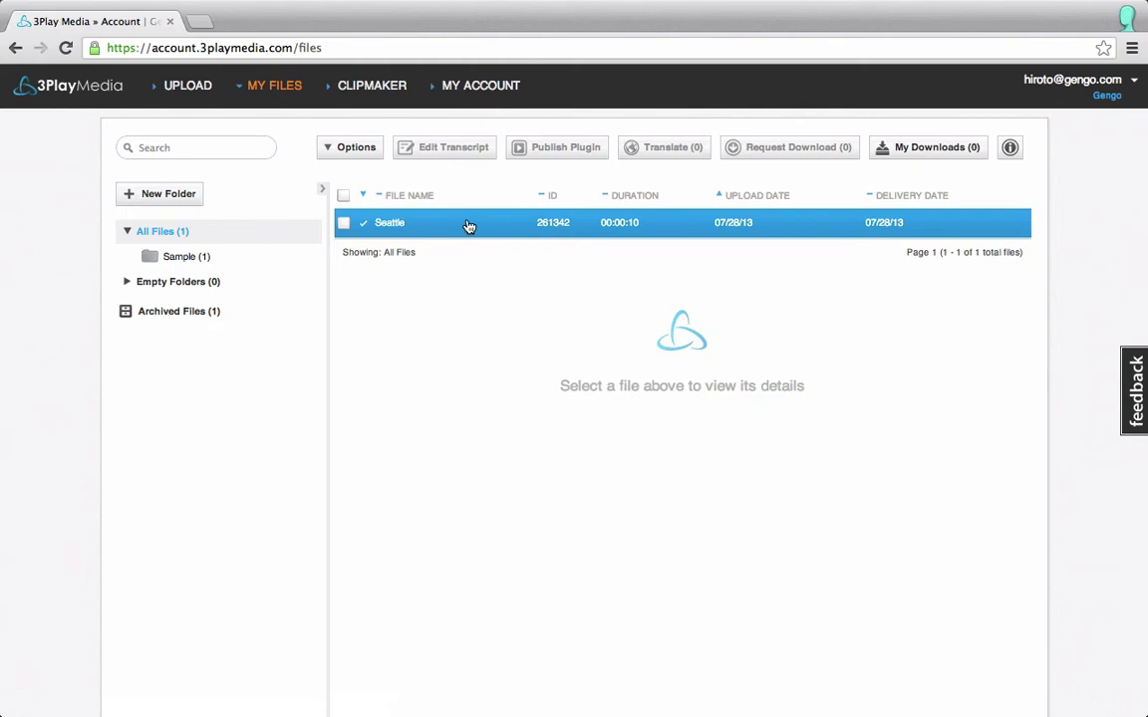
mouse_move(480, 85)
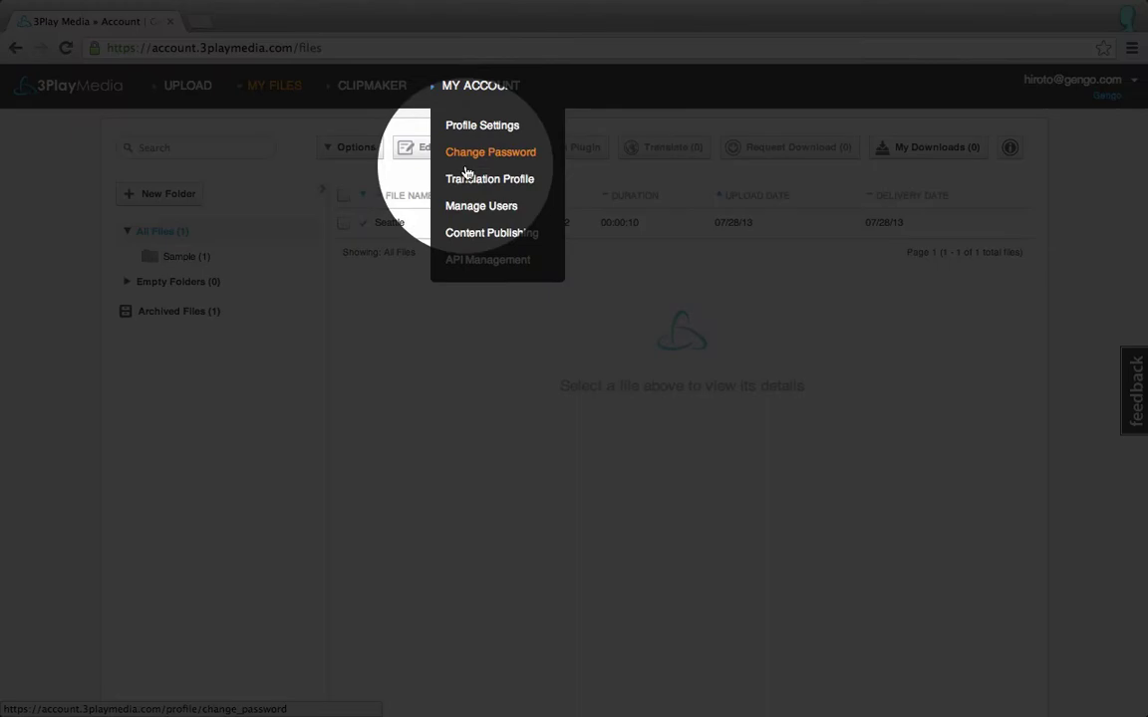
- Describe the business as 'We specialize in tourism around the world' in the translation profile, then view Seattle's details
click(469, 180)
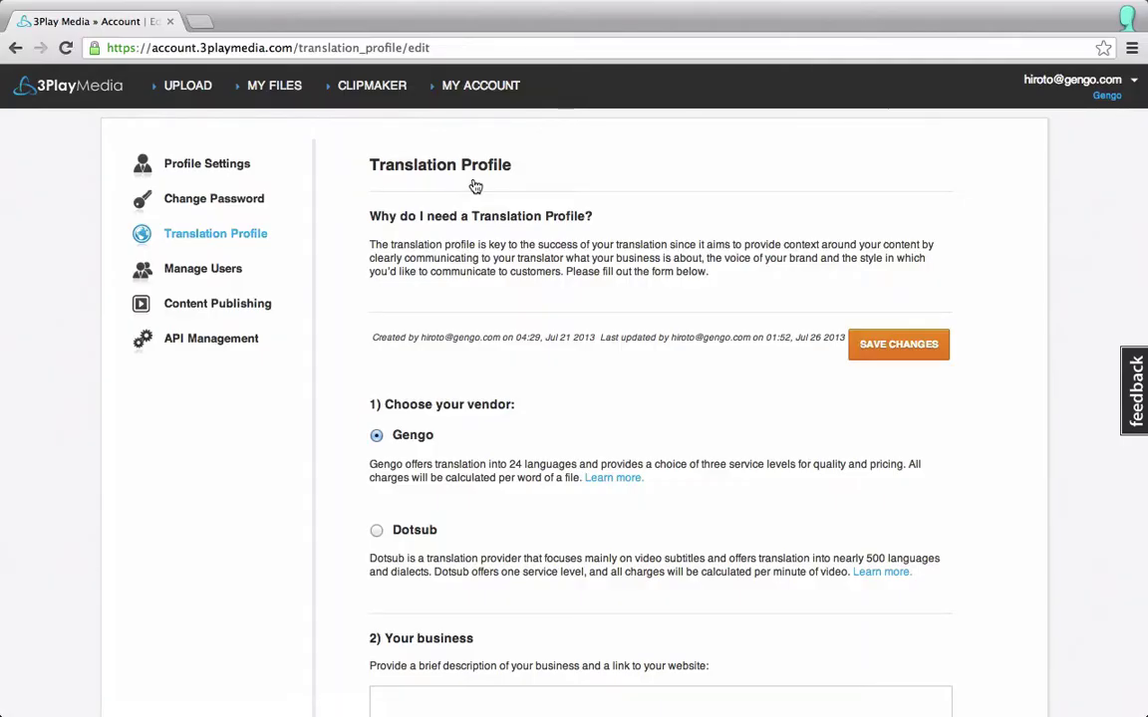
scroll(493, 185, down, 5)
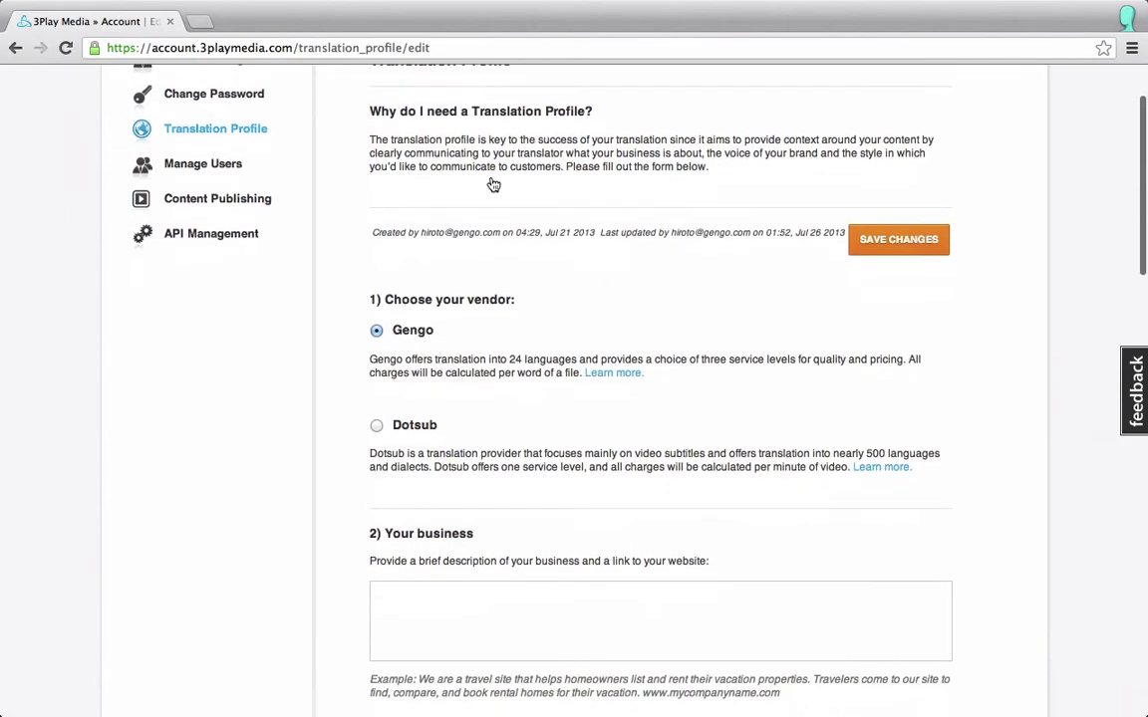
scroll(492, 184, down, 1)
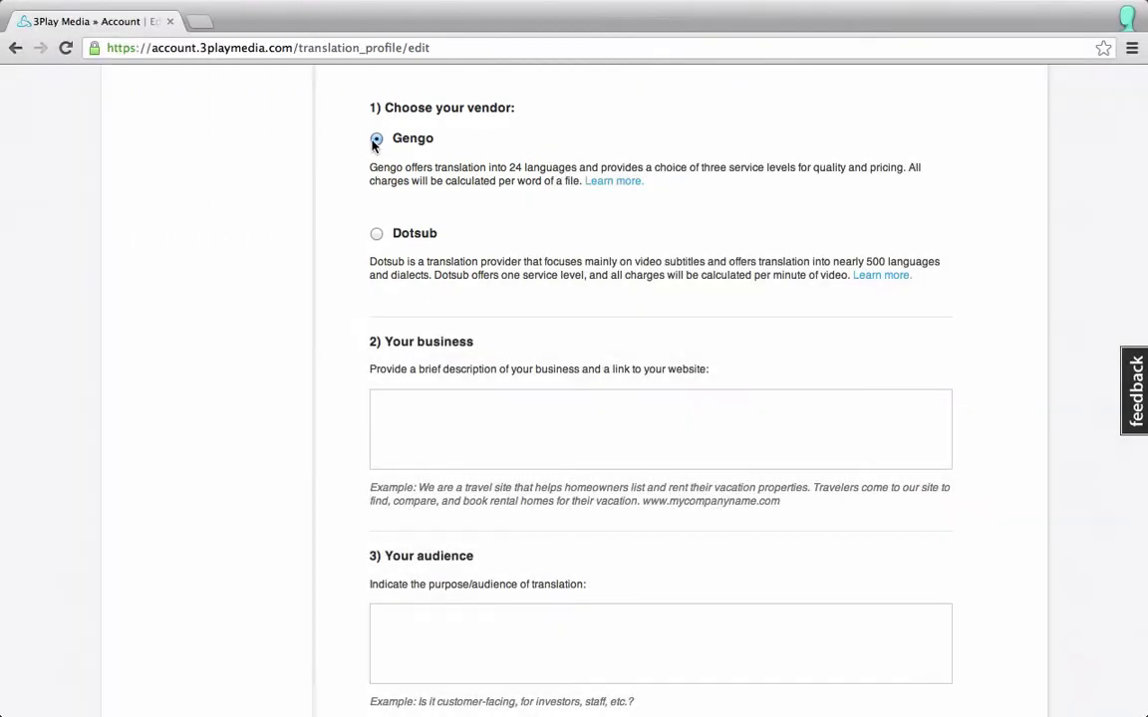
click(384, 396)
text(We s)
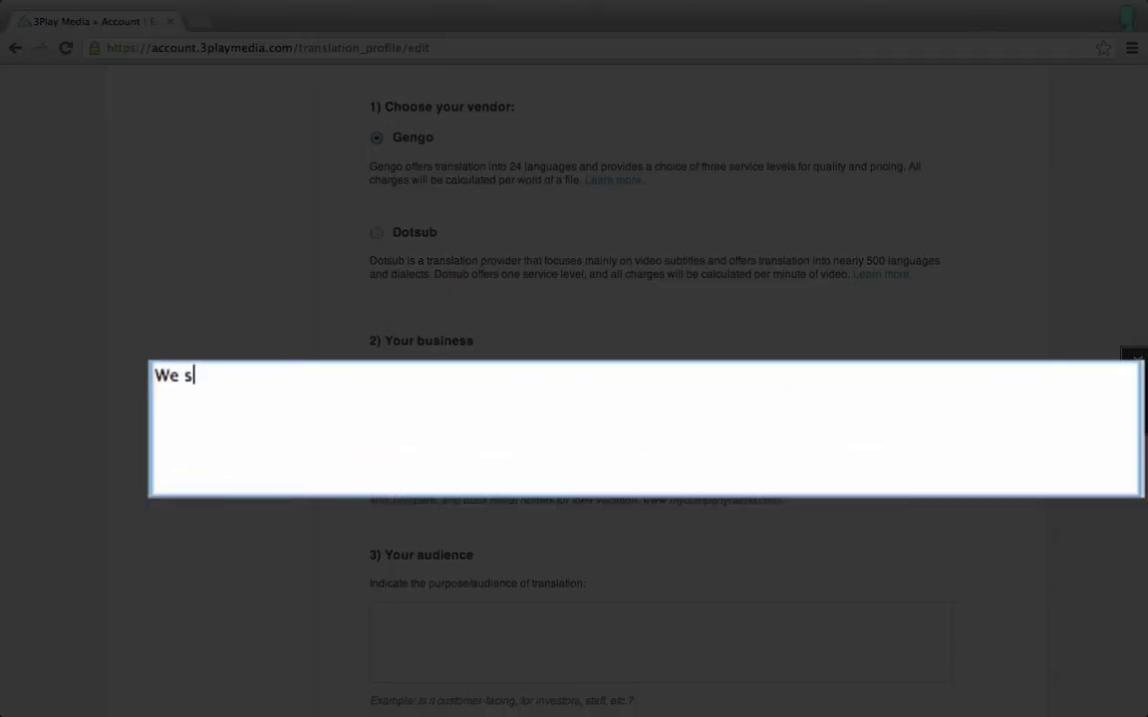
text(pecialize in touris)
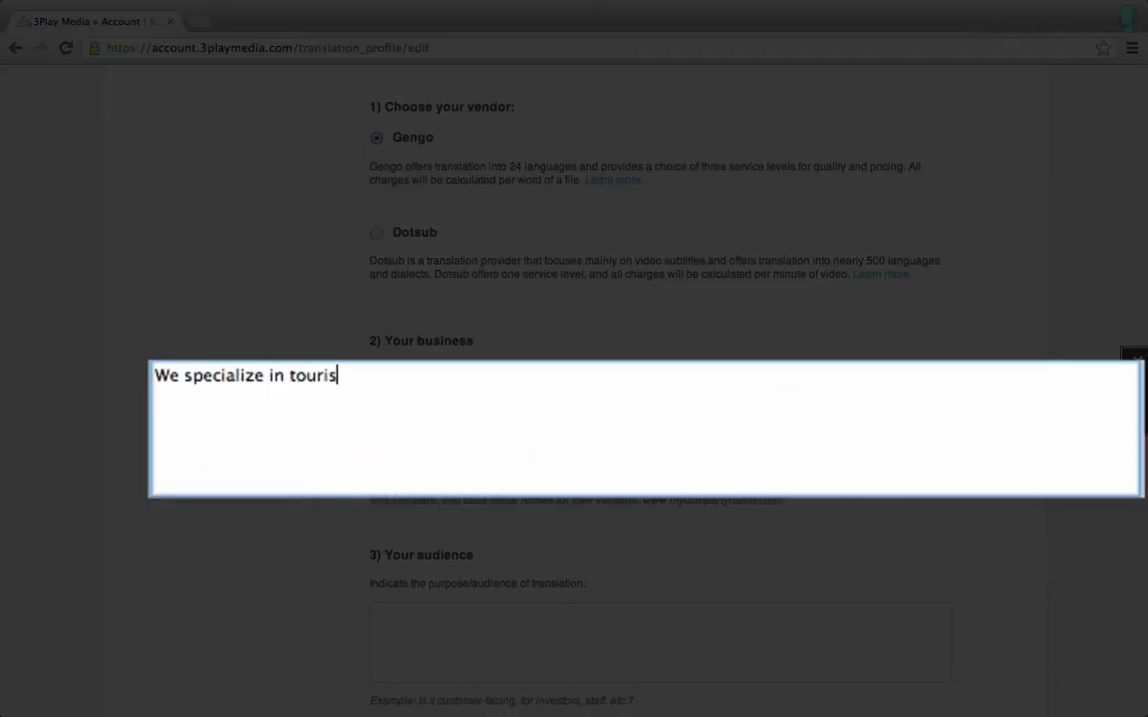
text(m around the world)
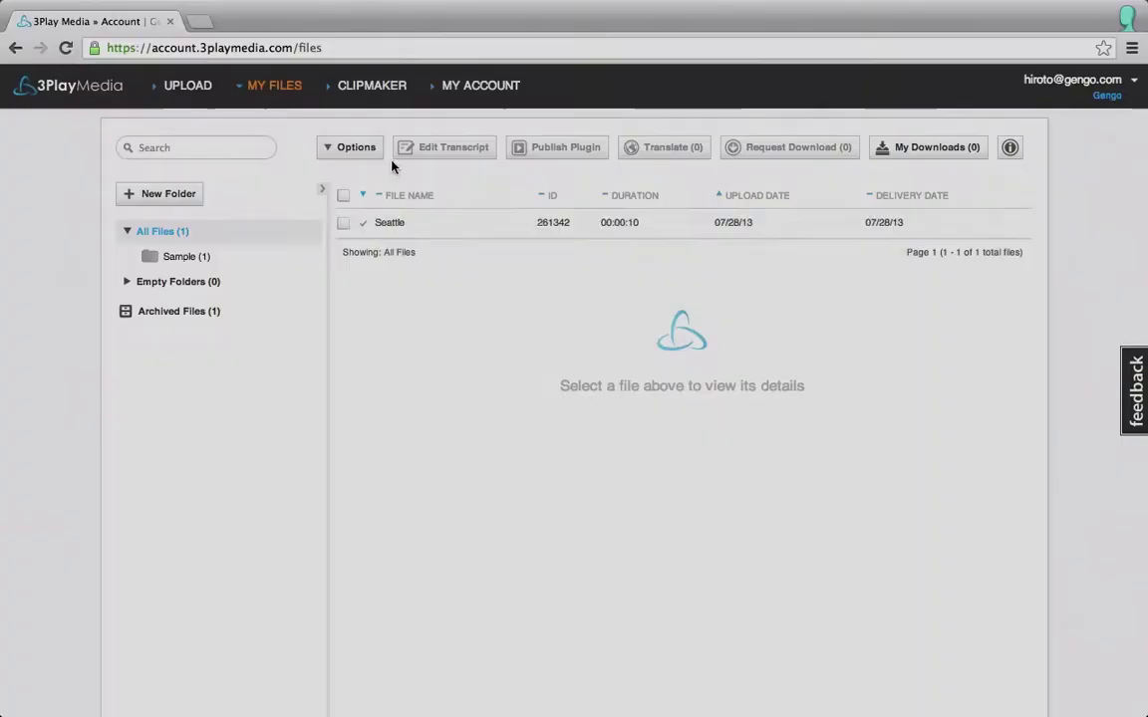
click(456, 225)
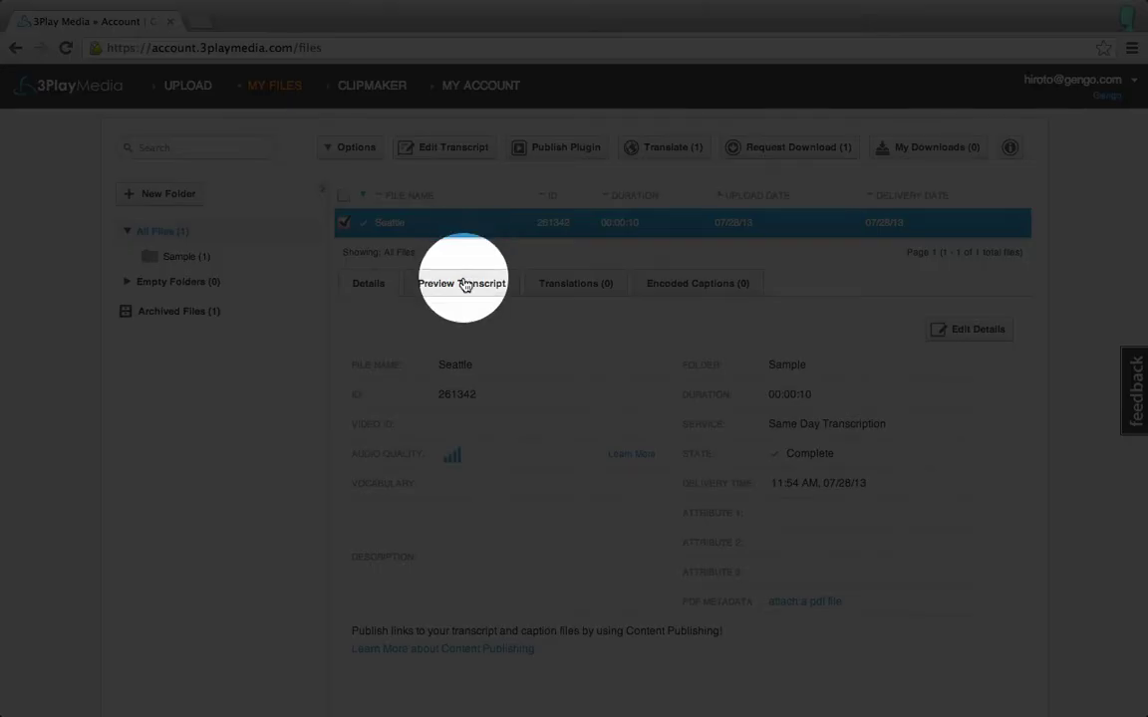
- Preview the Seattle transcript as a captioned video, then close the preview
click(463, 284)
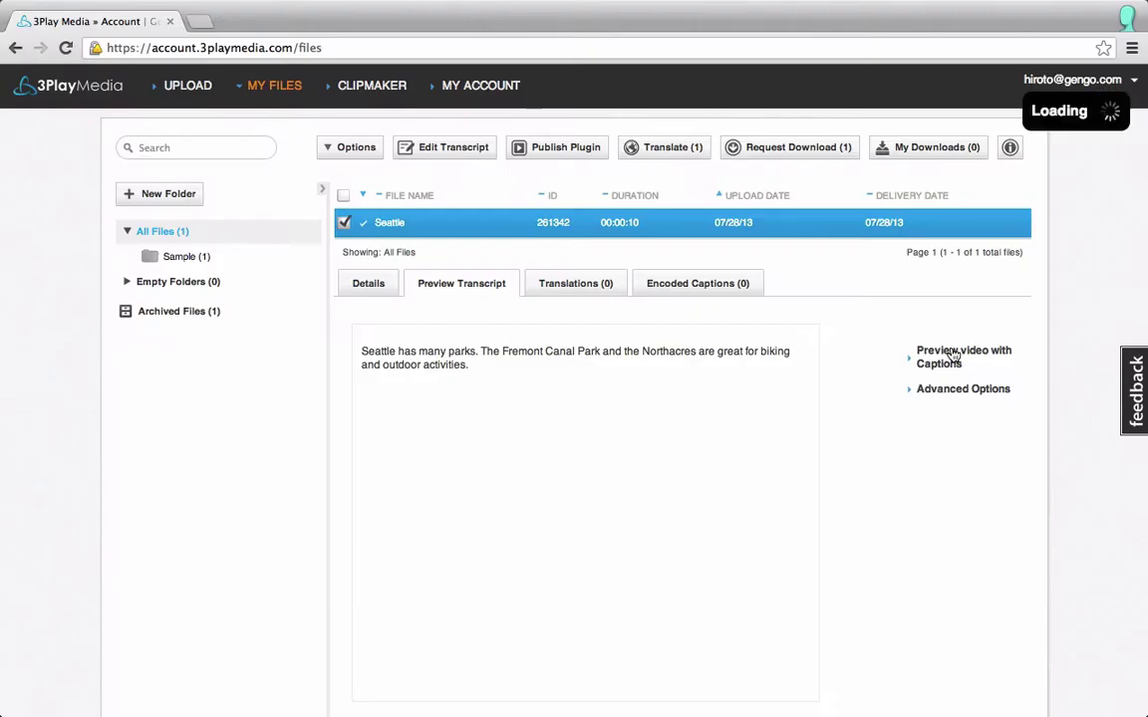
click(952, 356)
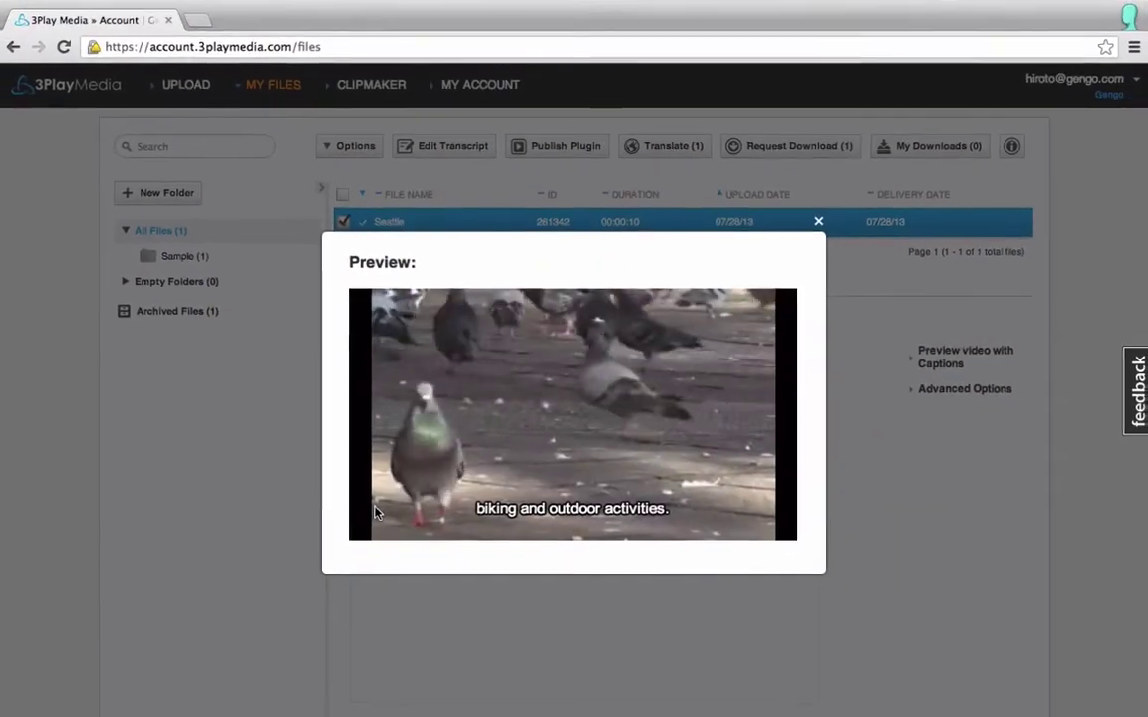
click(448, 202)
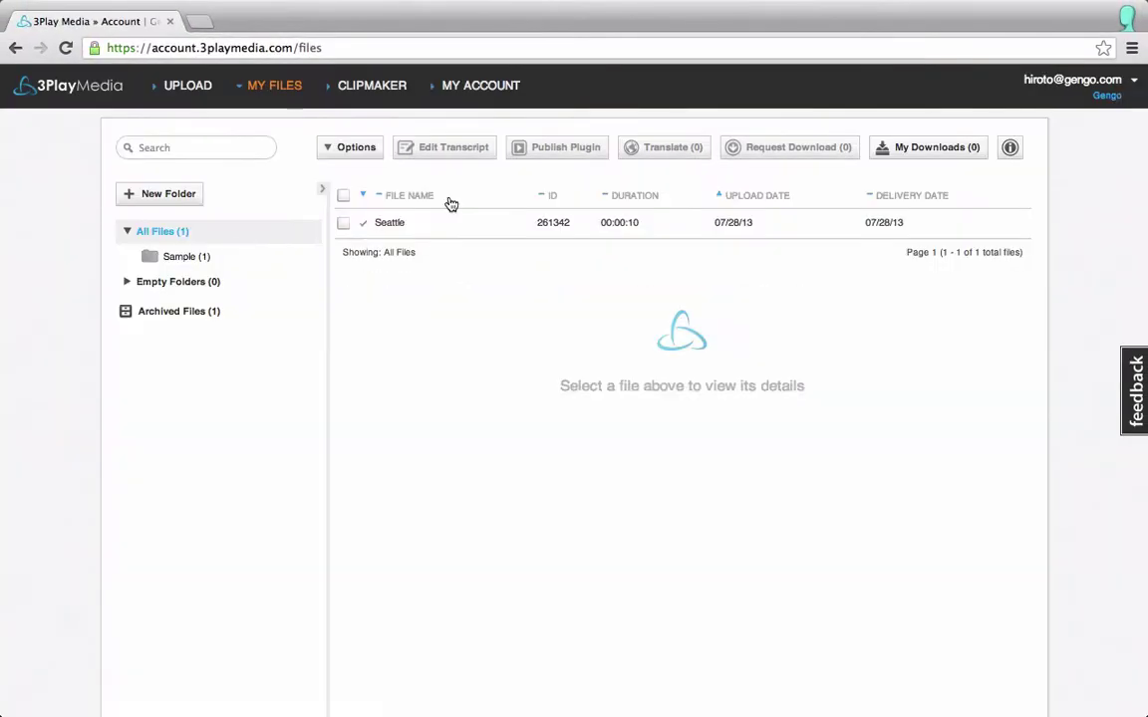
- Order a Gengo Japanese translation of Seattle and check it on the Translations tab
click(458, 233)
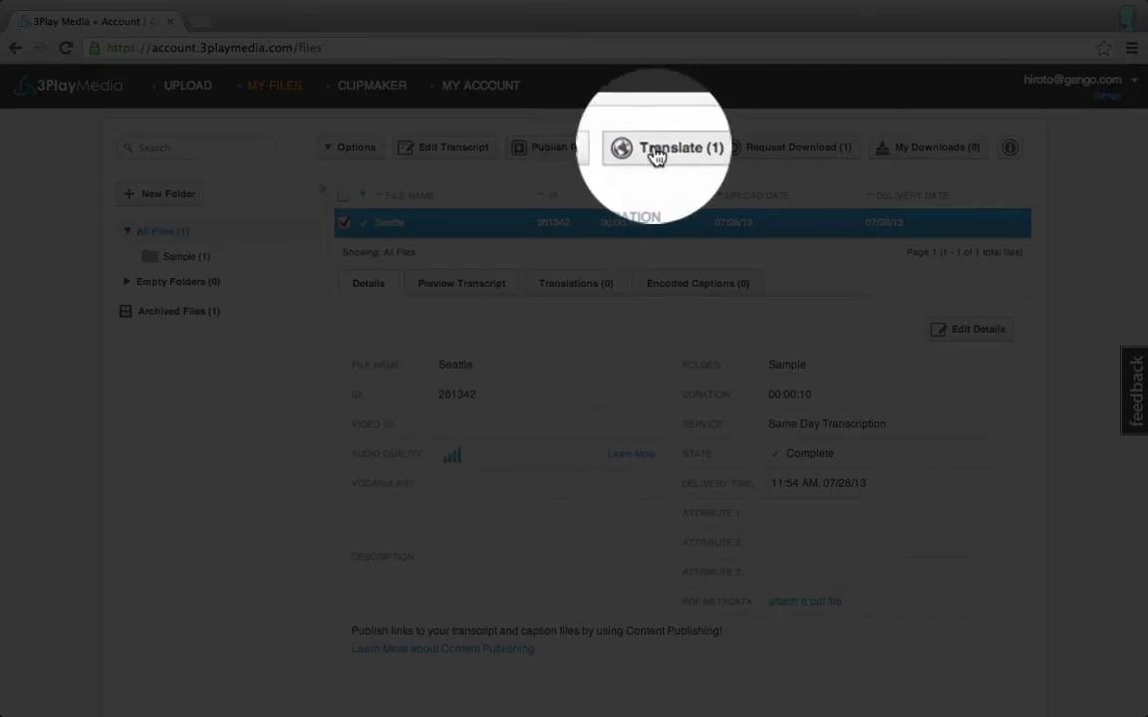
click(656, 155)
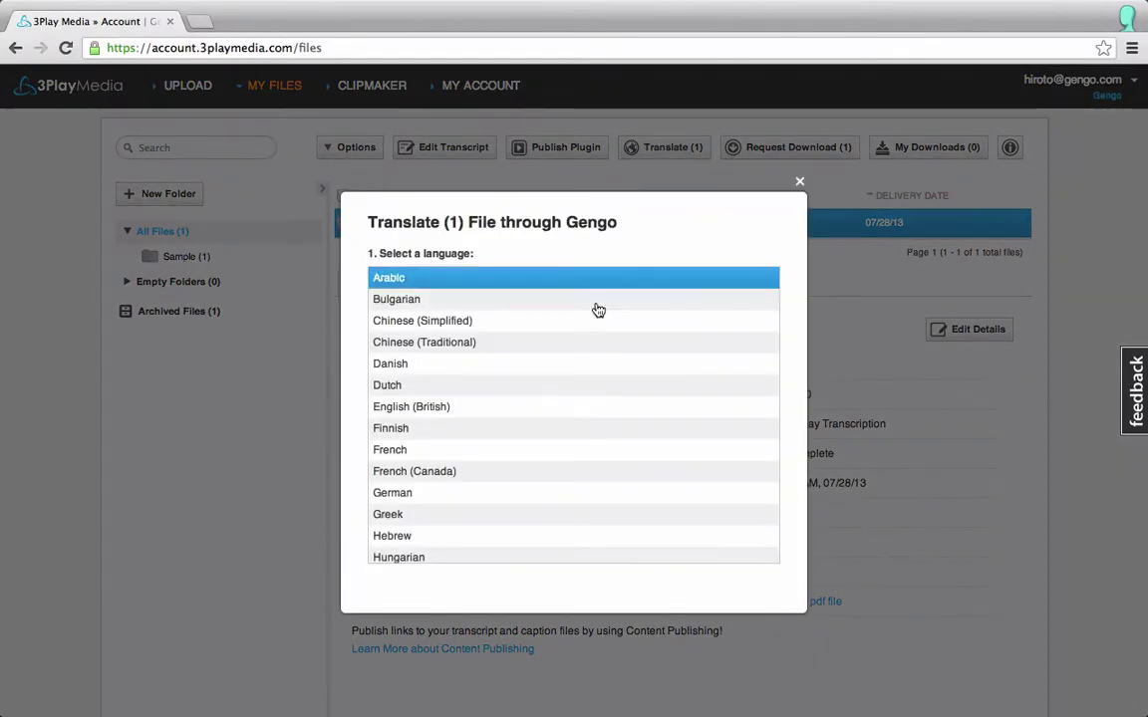
click(594, 386)
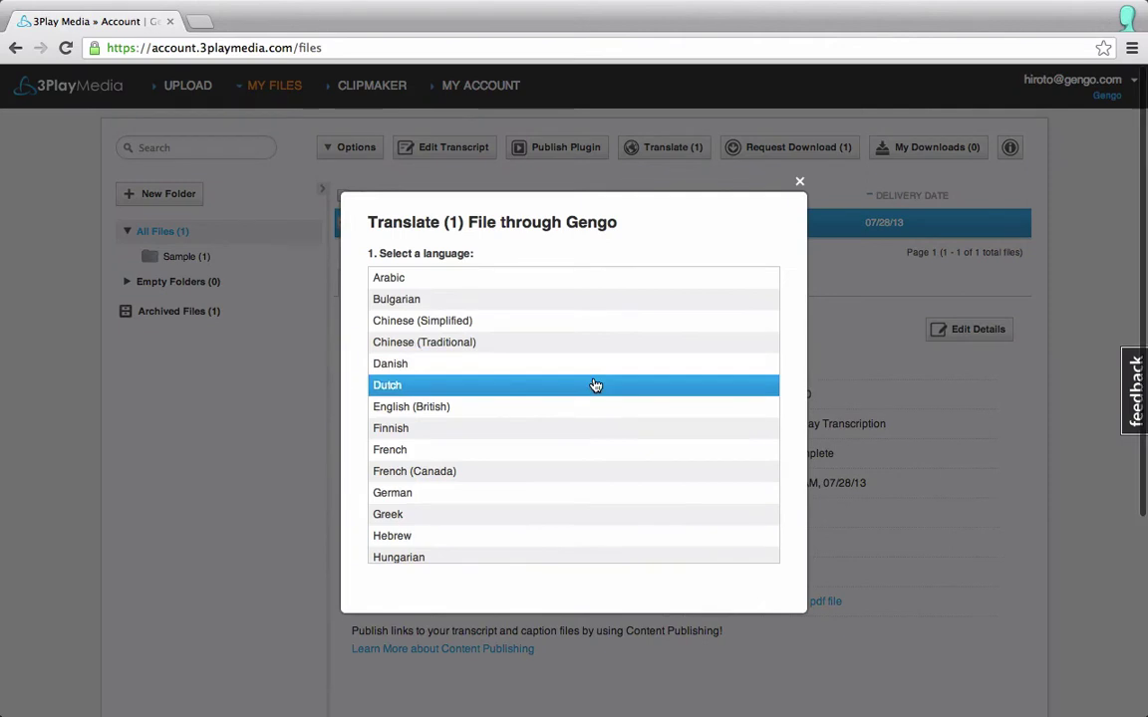
scroll(595, 385, down, 5)
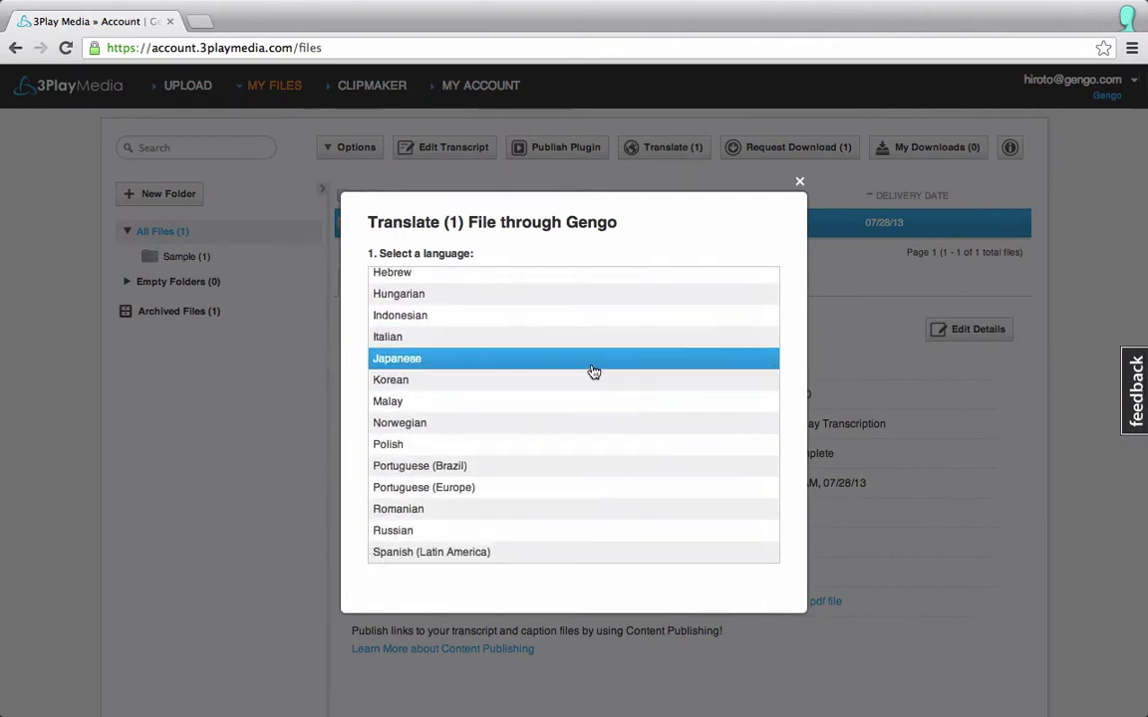
click(591, 365)
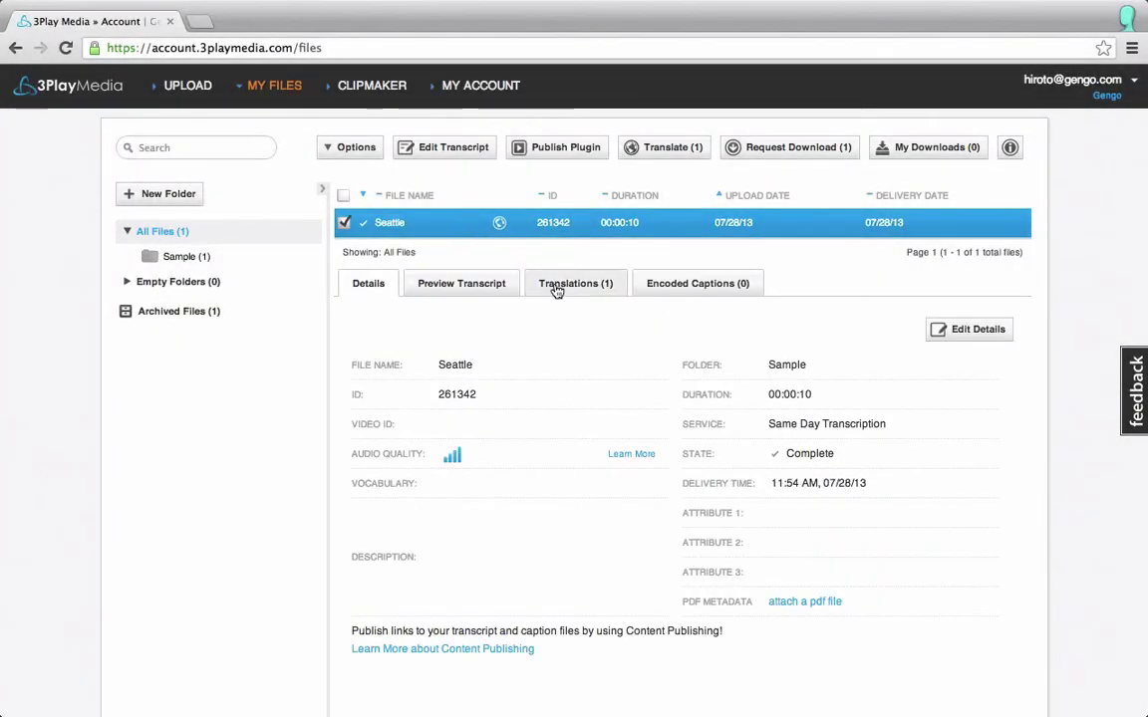
click(557, 290)
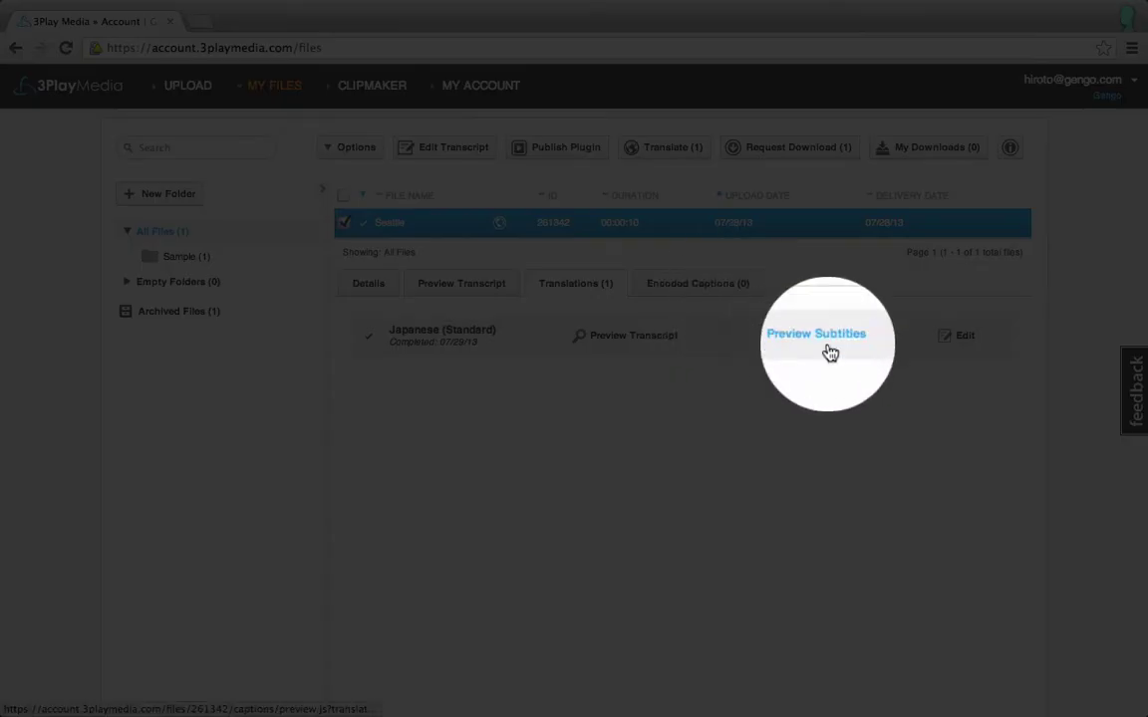
- Play the Seattle video with its Japanese (Standard) subtitles
click(827, 343)
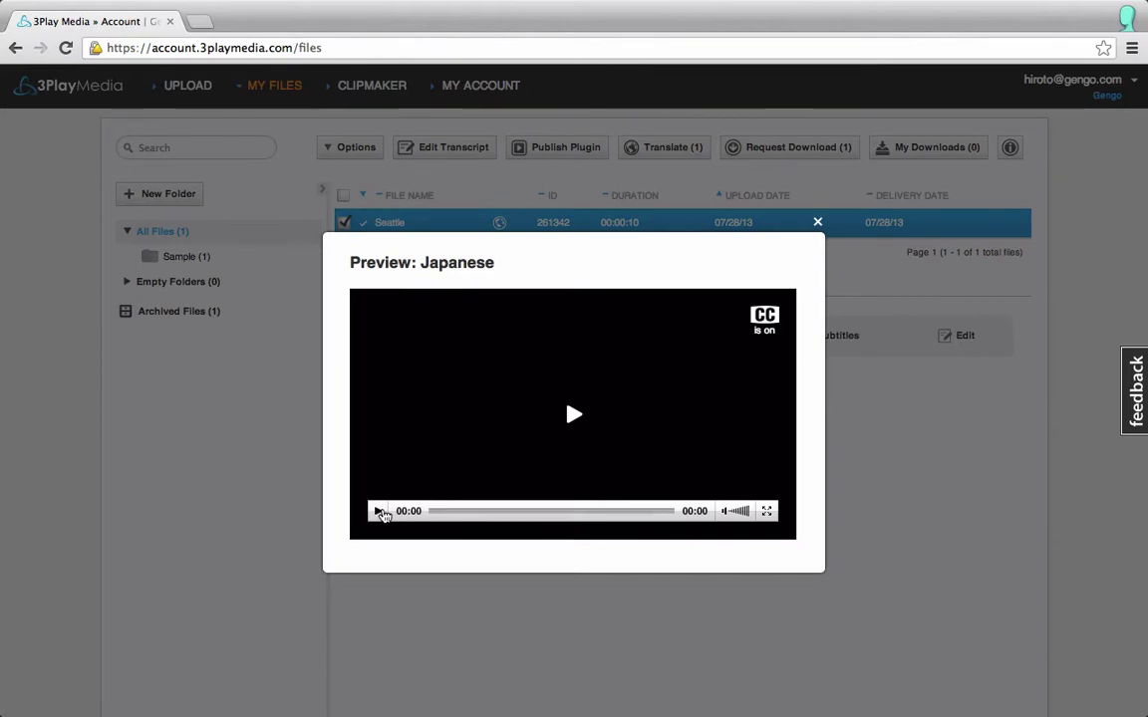
click(377, 510)
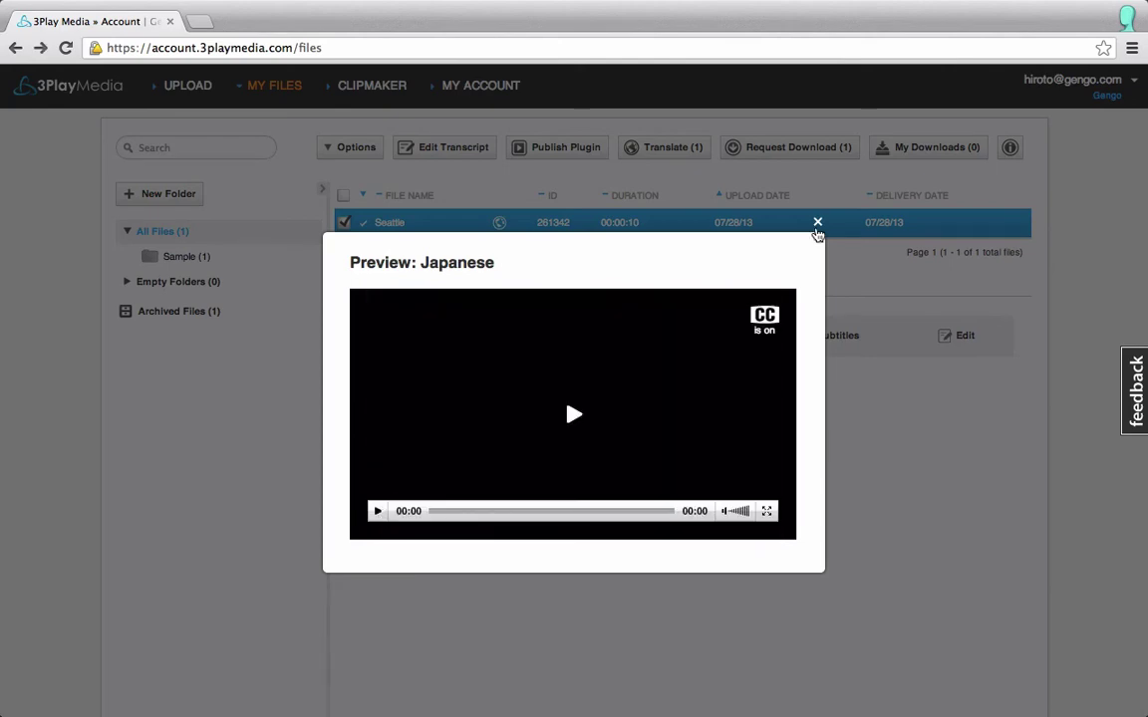
- Move 自転車などのアウトドア活動に into the previous Japanese cue, leaving 素晴らしい場所です。 alone, and return to My Files
click(817, 224)
click(975, 341)
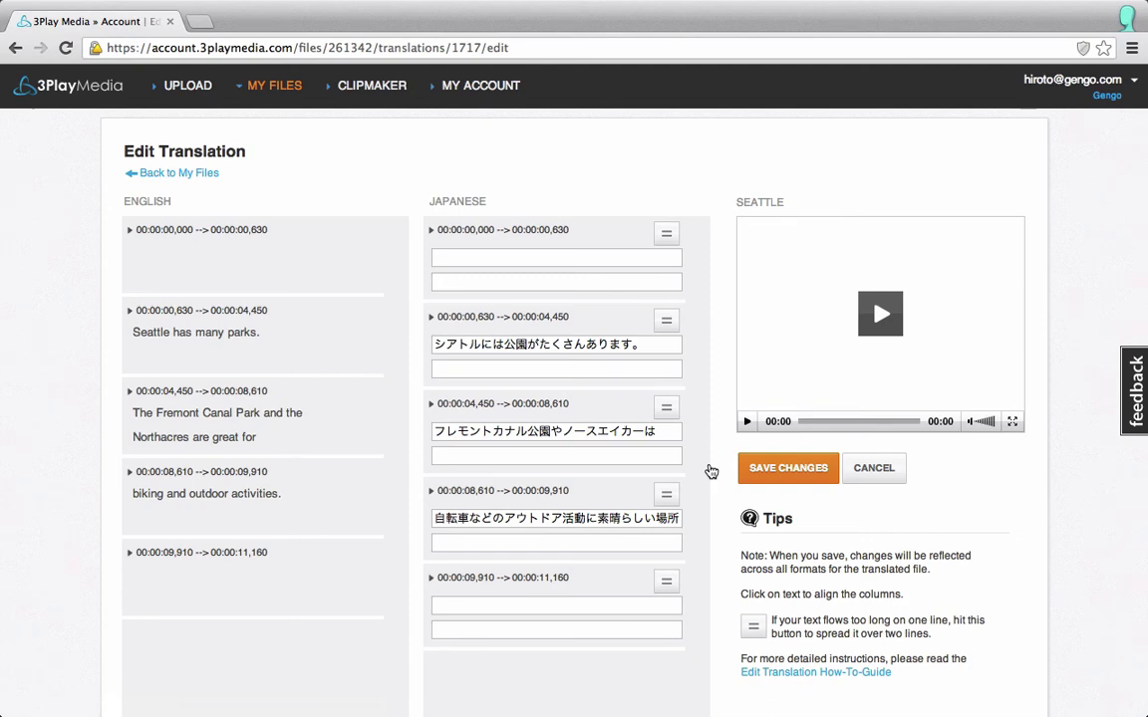
click(351, 474)
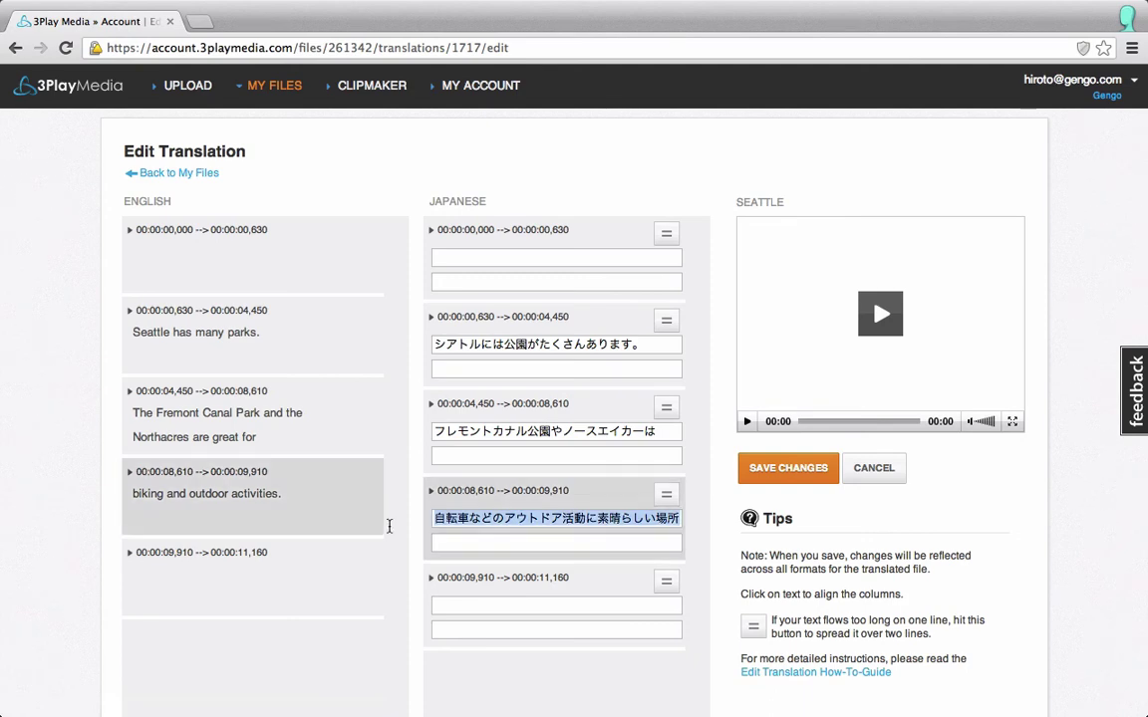
click(503, 519)
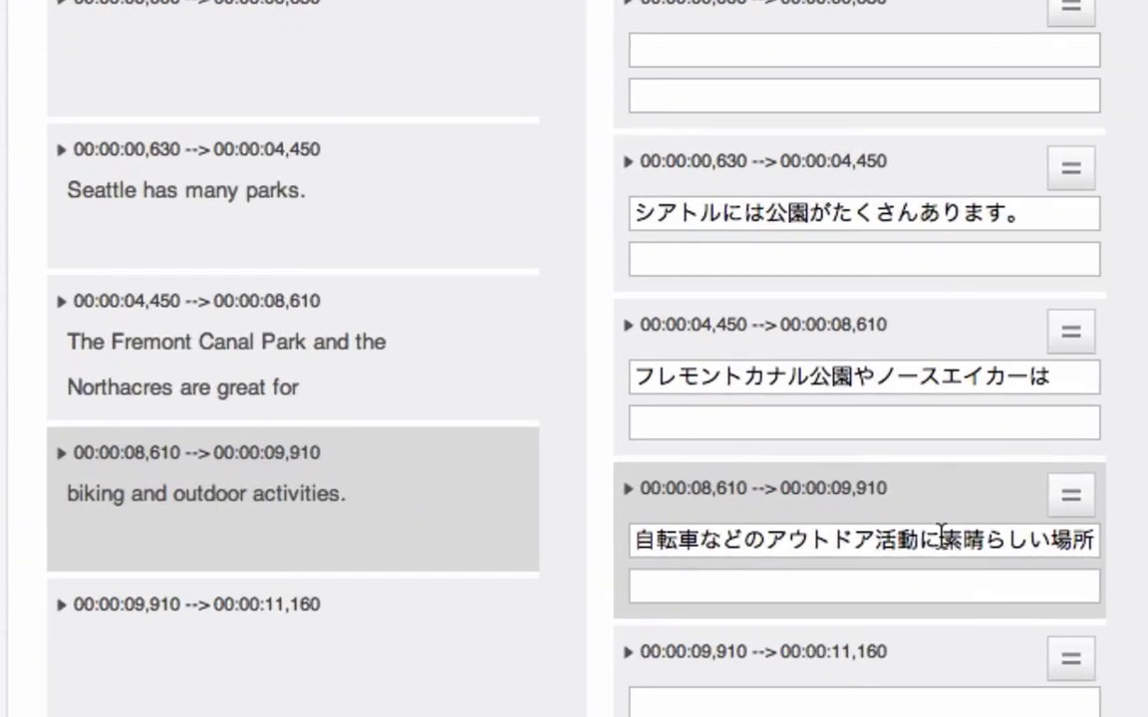
mouse_move(942, 538)
mouse_down()
mouse_move(786, 525)
mouse_move(641, 541)
mouse_move(697, 423)
mouse_up()
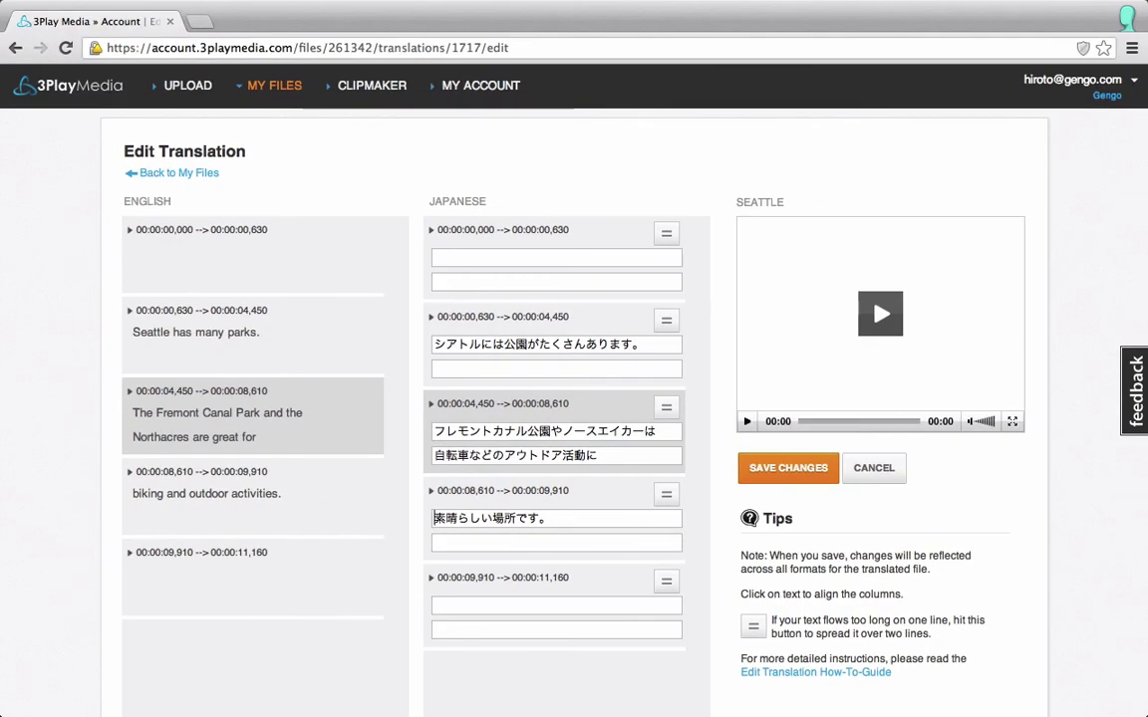
click(273, 90)
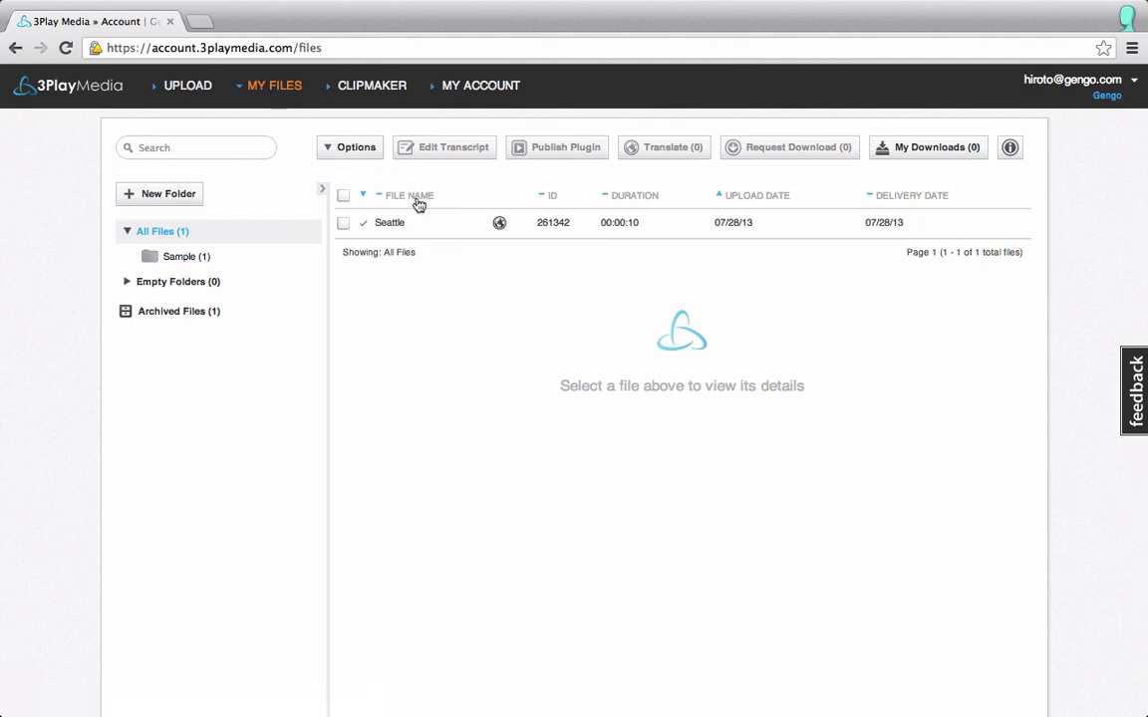
- Select the Seattle file and request a download of it
click(432, 231)
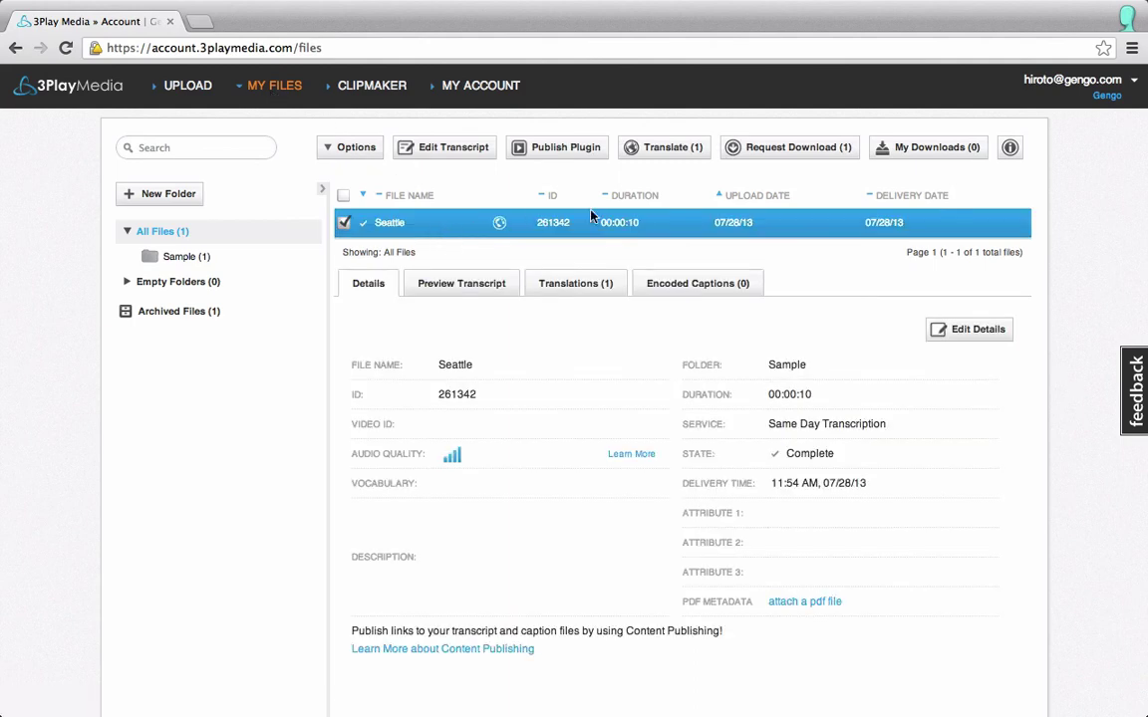
click(762, 150)
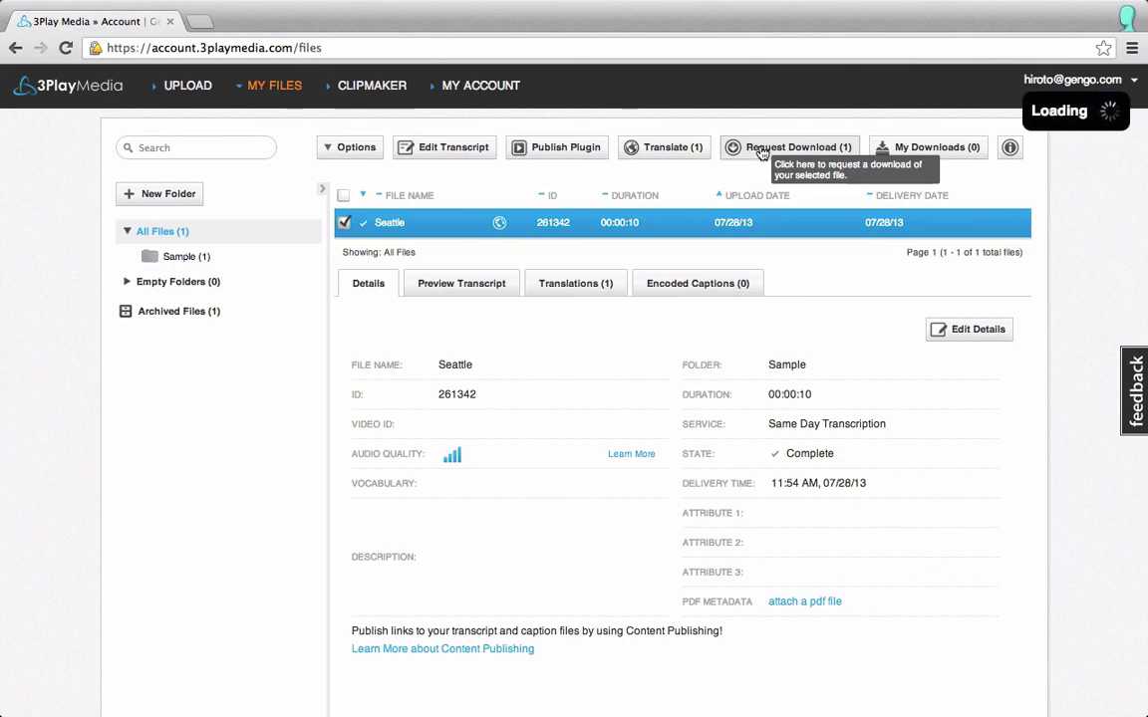